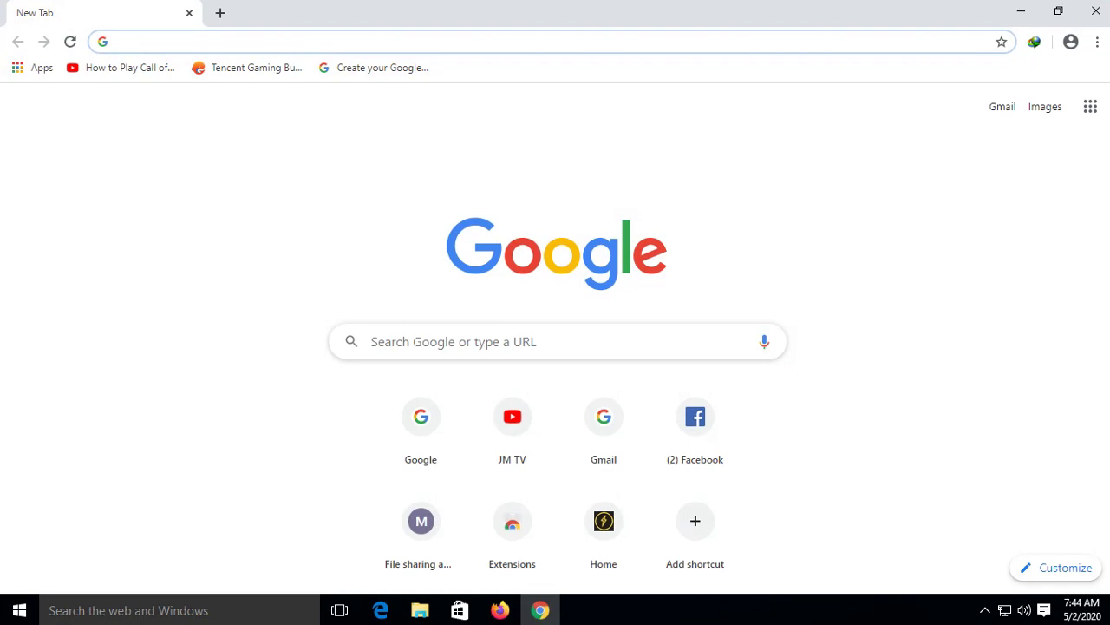
- Download the ArcSoft Total Media Extreme 1.0.9.4 archive from its MediaFire page and minimize the browser
left_click(194, 72)
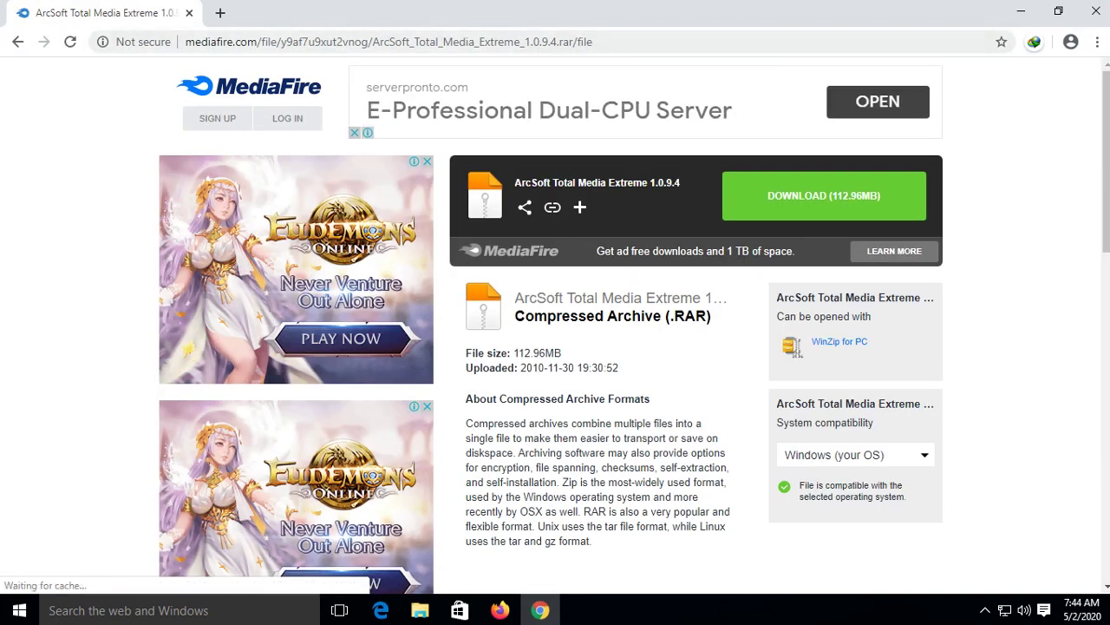
left_click(824, 195)
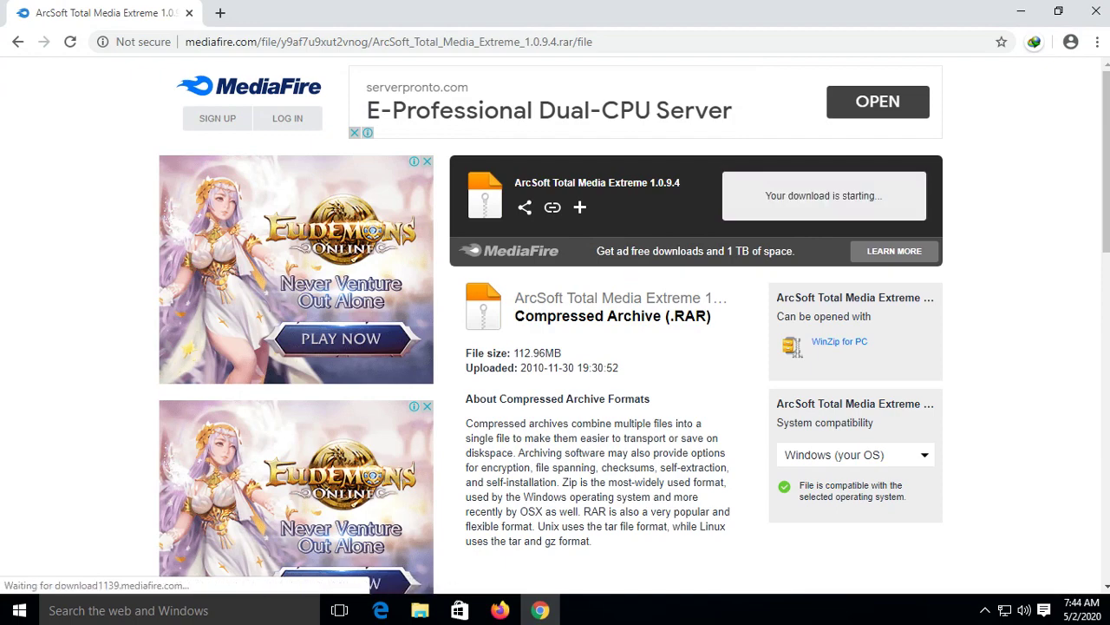
key("Return")
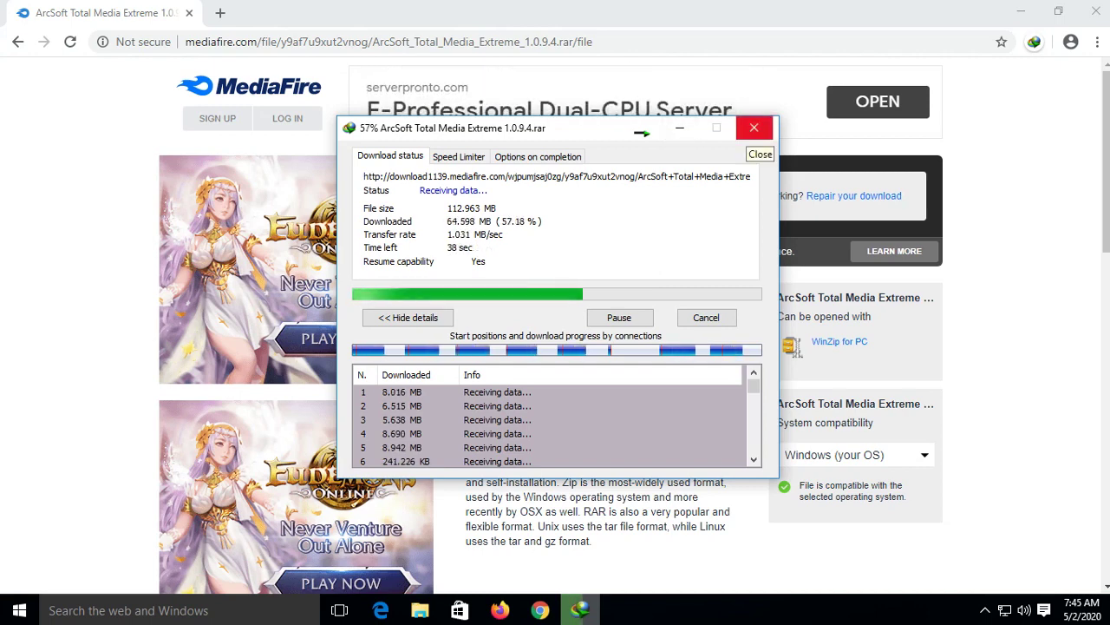
left_click(754, 128)
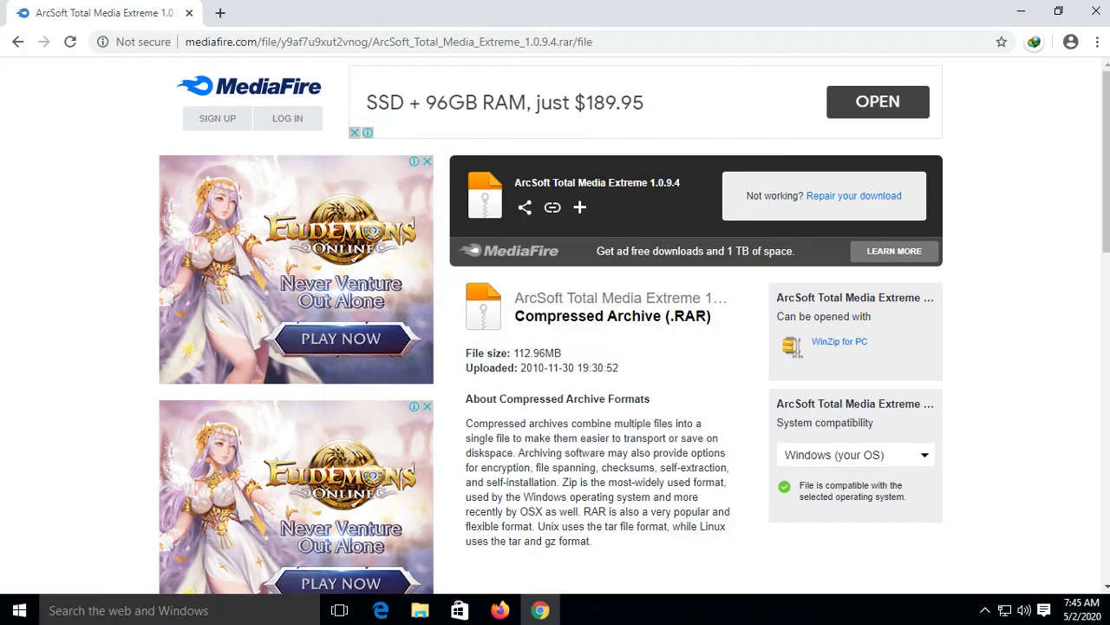
left_click(1021, 12)
- Extract the ArcSoft Total Media Extreme 1.0.9.4 archive onto the desktop and place the extracted folder below the archive
left_click(153, 195)
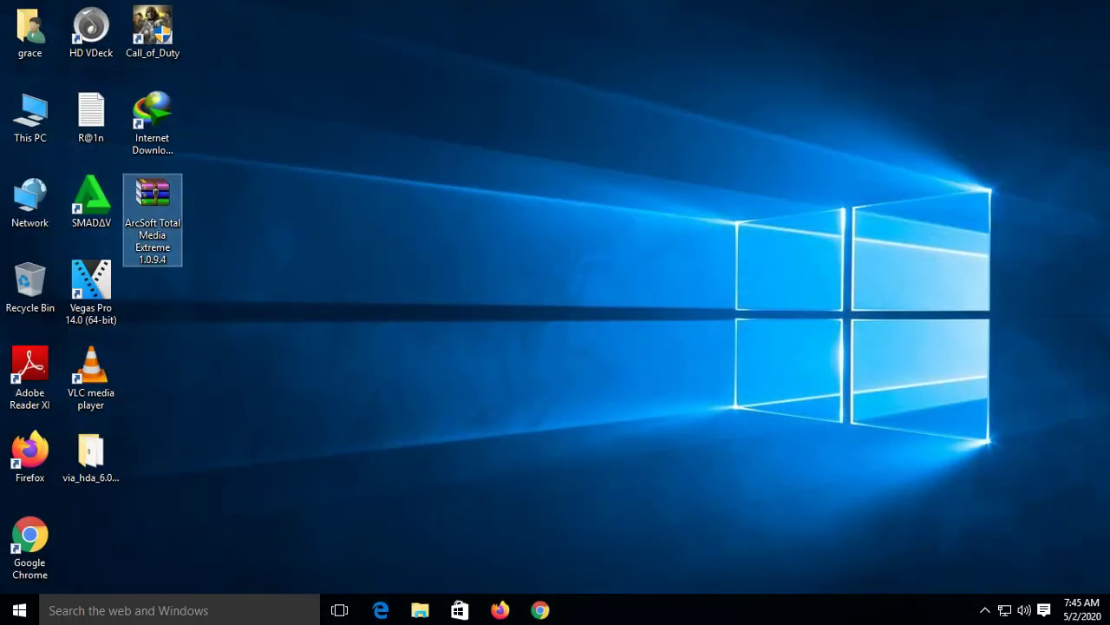
right_click(153, 196)
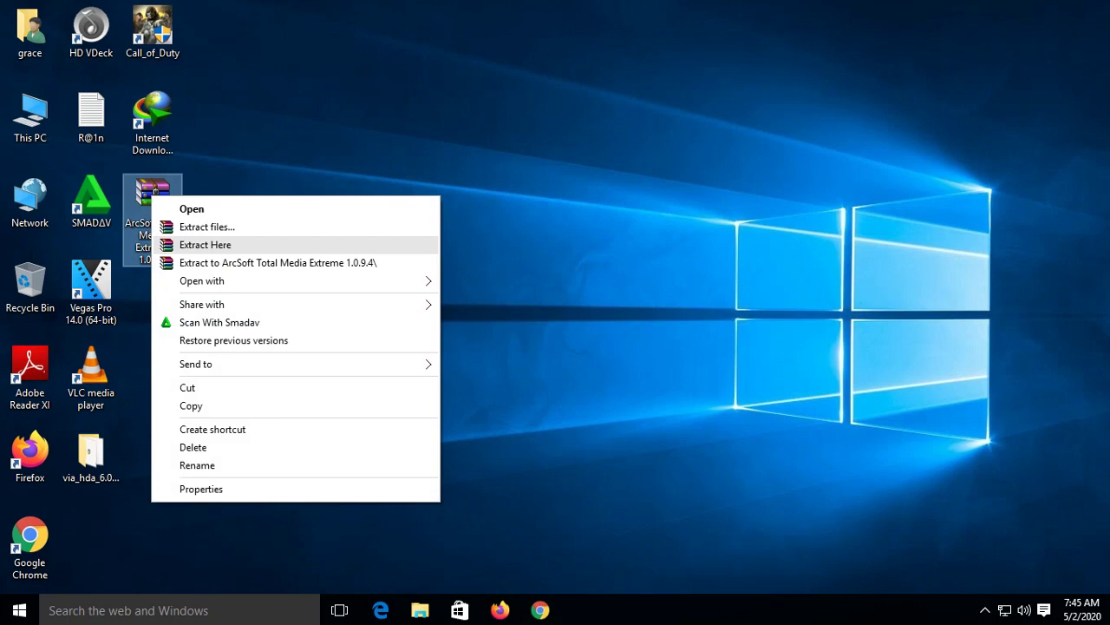
left_click(206, 244)
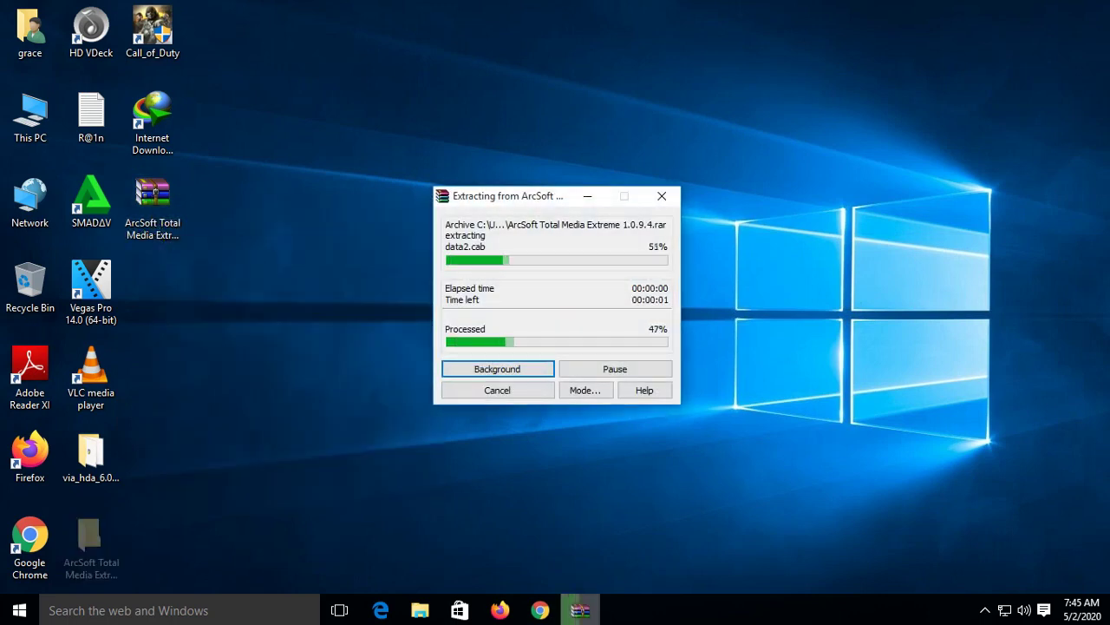
left_click_drag(90, 538, 153, 286)
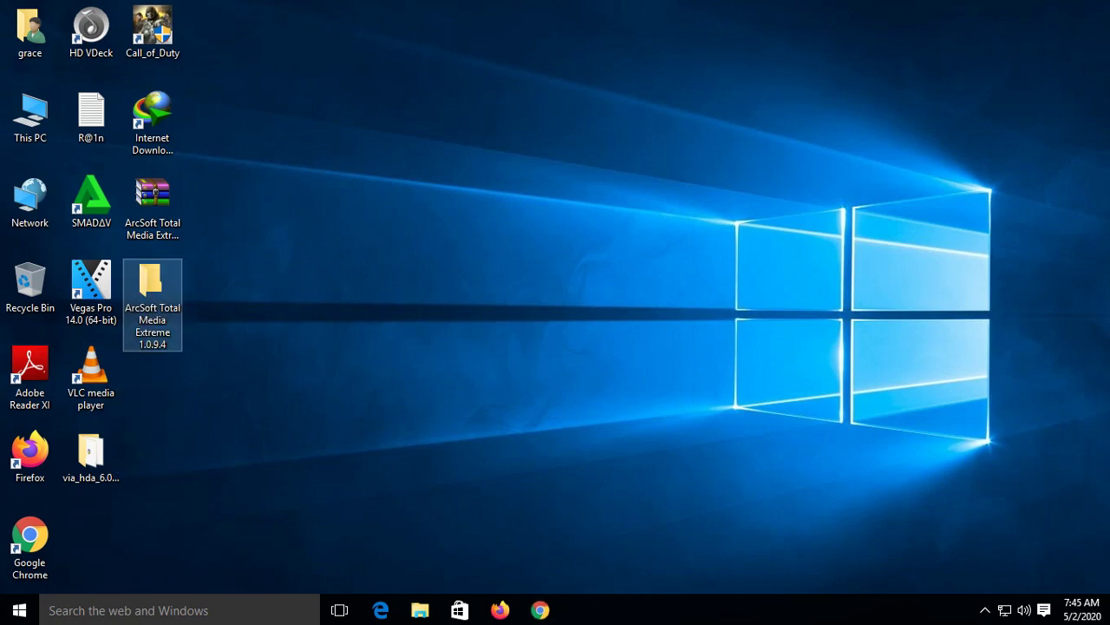
- Run the Setup application from the Installation Files folder inside the extracted ArcSoft folder
double_click(152, 292)
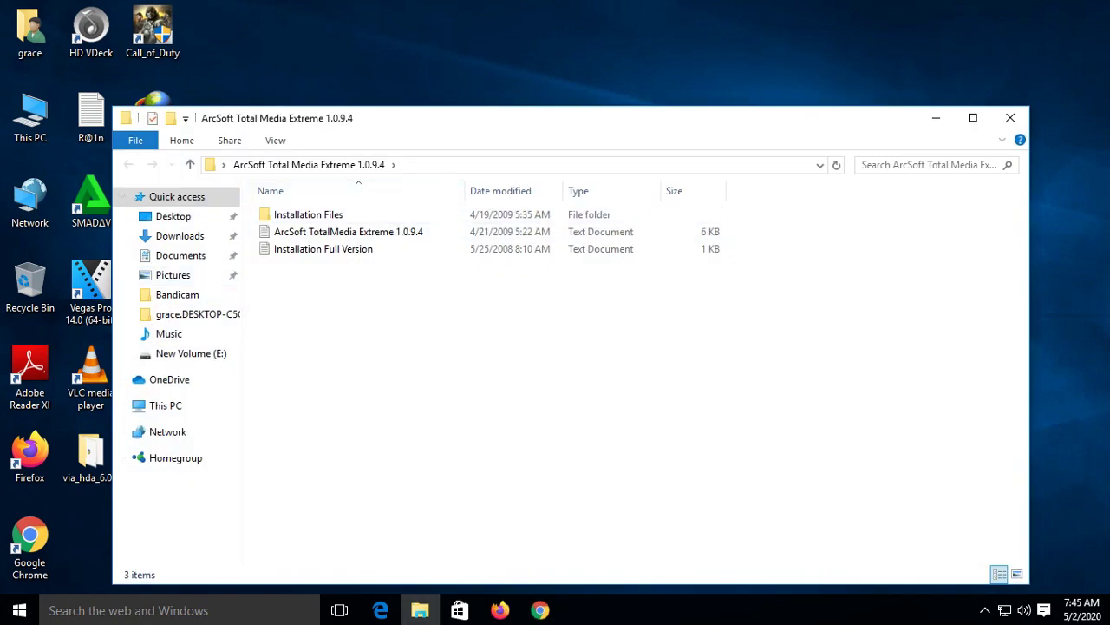
left_click_drag(434, 120, 521, 37)
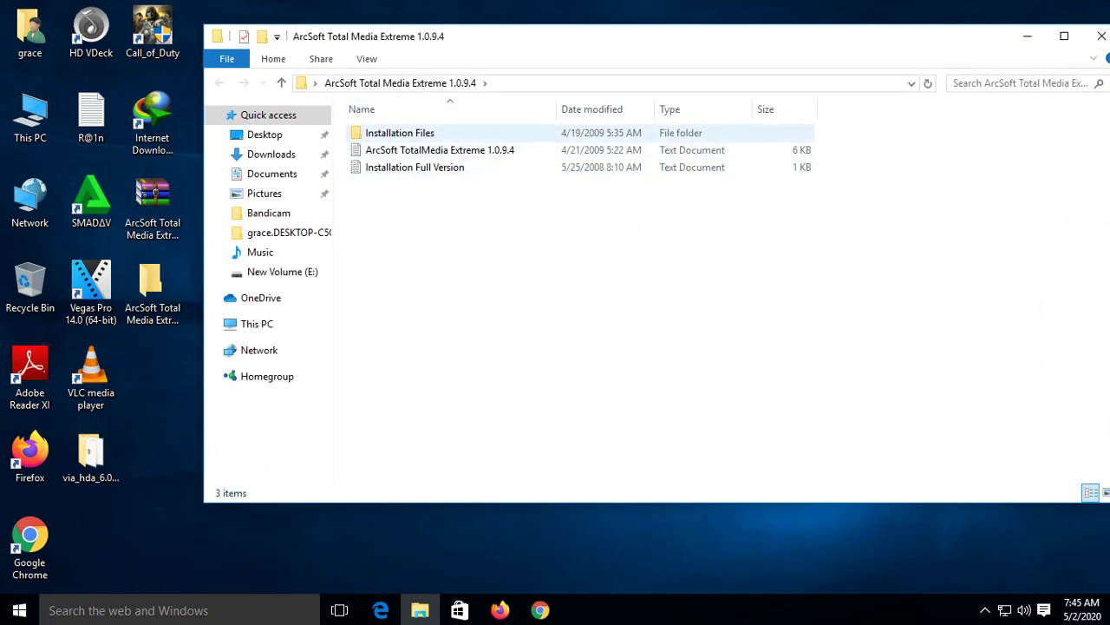
double_click(399, 133)
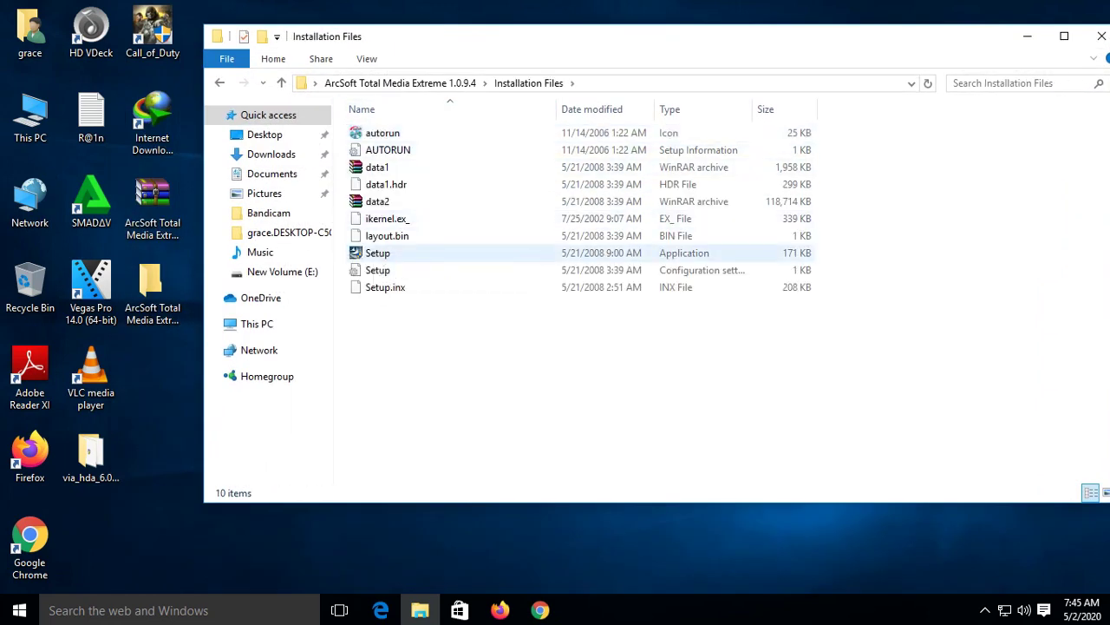
left_click(377, 252)
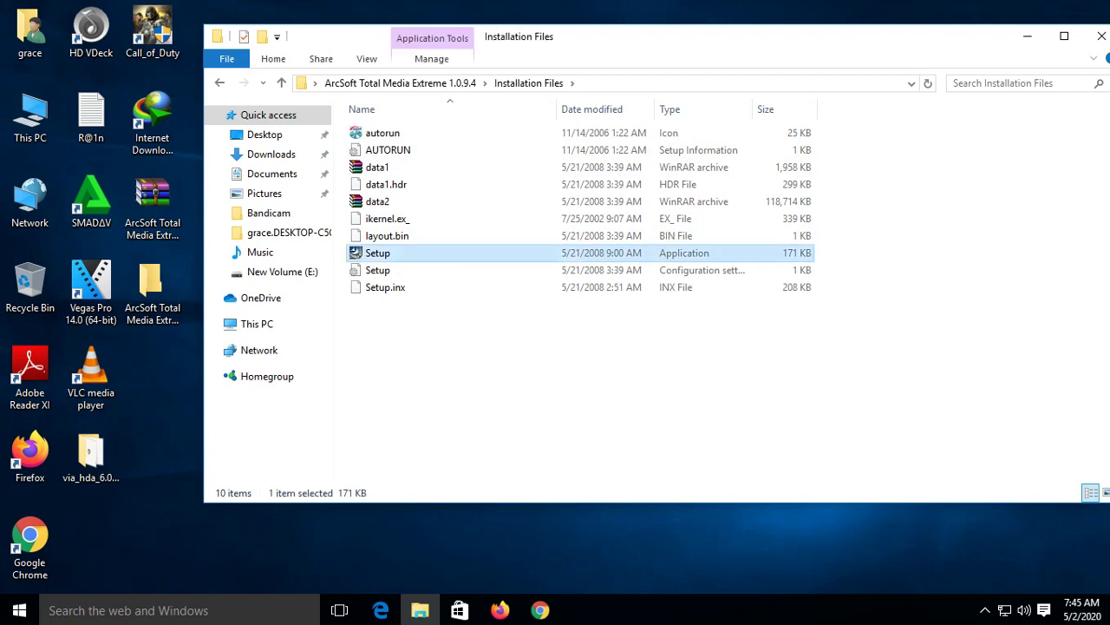
key("Return")
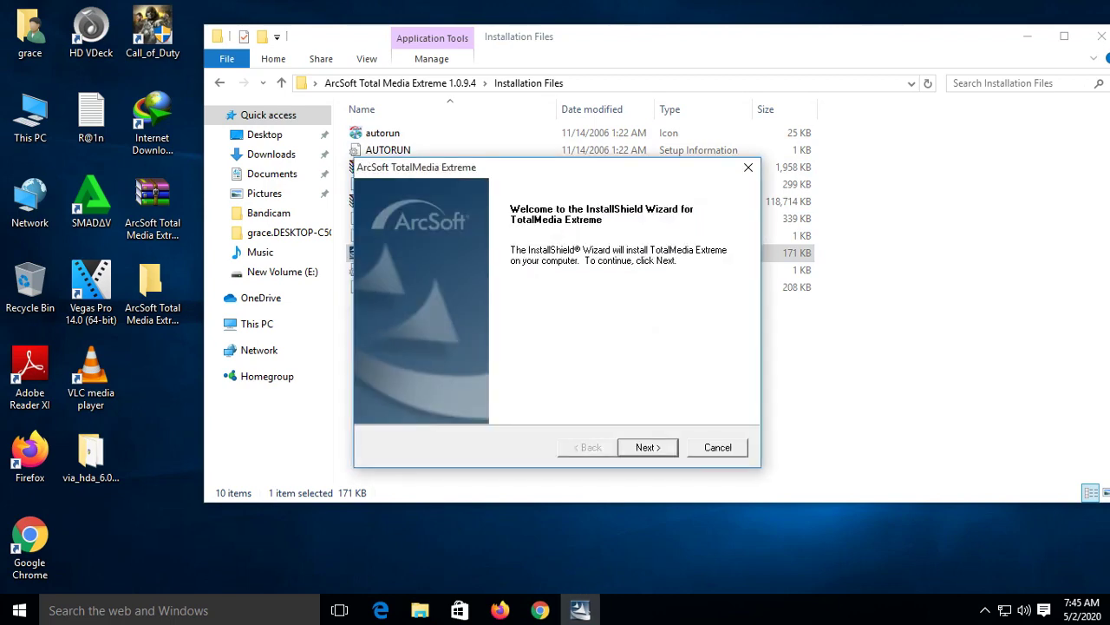
- Install TotalMedia Extreme in the default folder C:\Program Files (x86)\ArcSoft\TotalMedia Extreme and finish the wizard
key("Return")
key("Return")
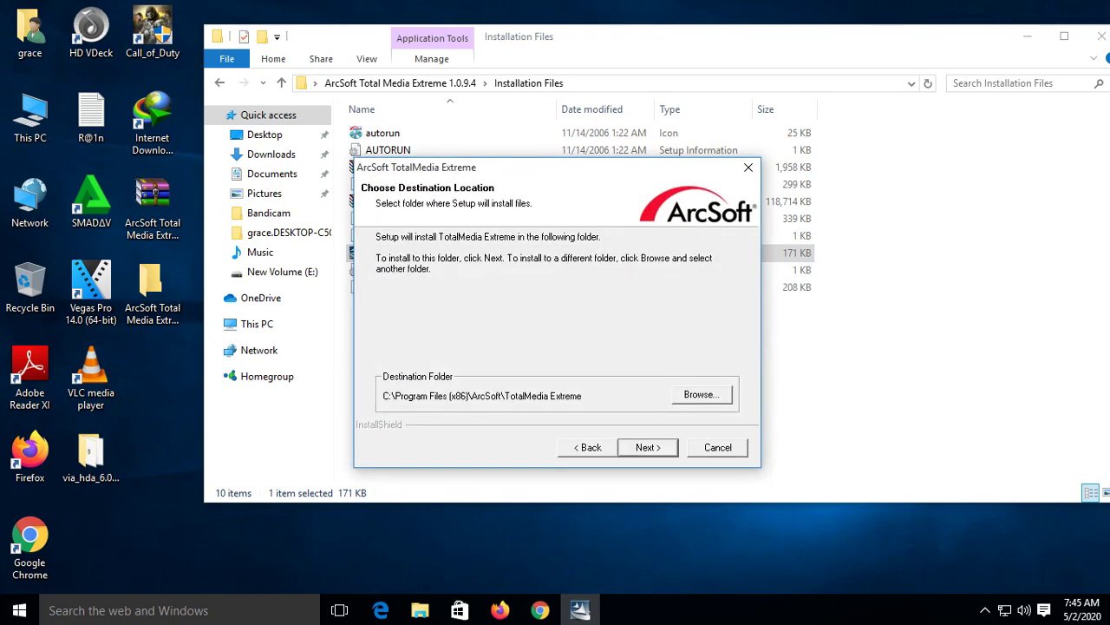
key("Return")
key("Return")
key("Return")
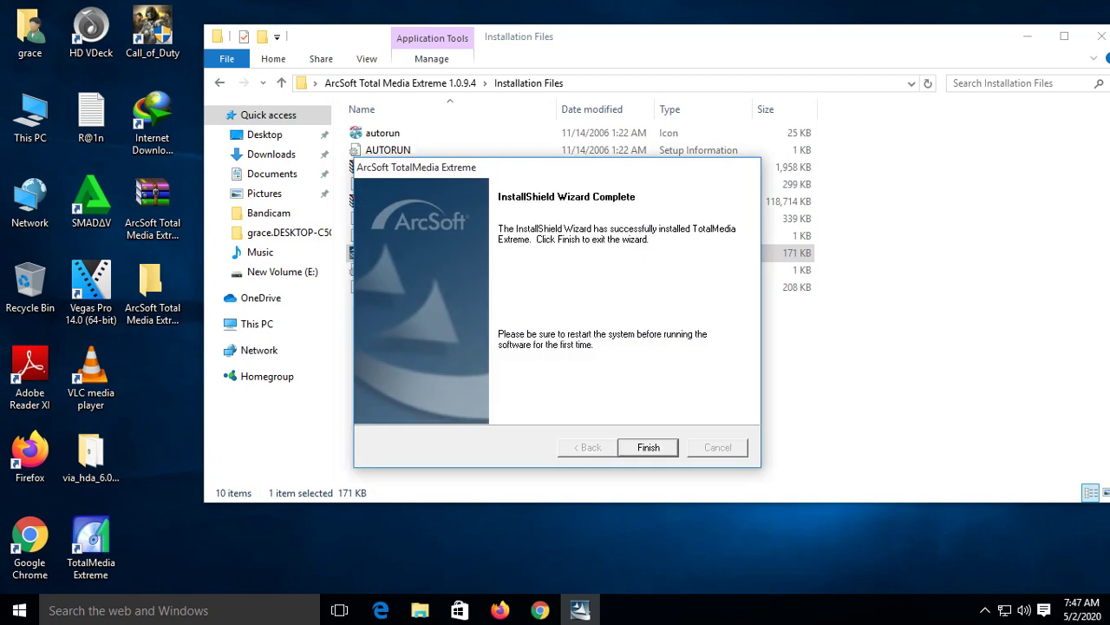
key("Return")
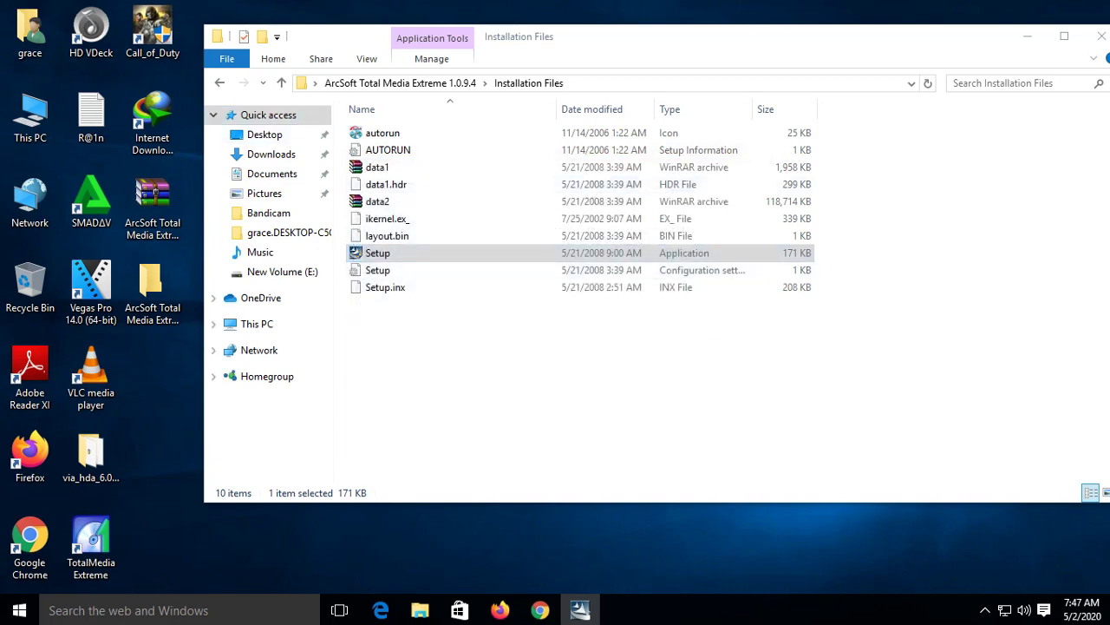
- Read the Installation Full Version text file in the extracted folder, and close the file and the folder
left_click(219, 83)
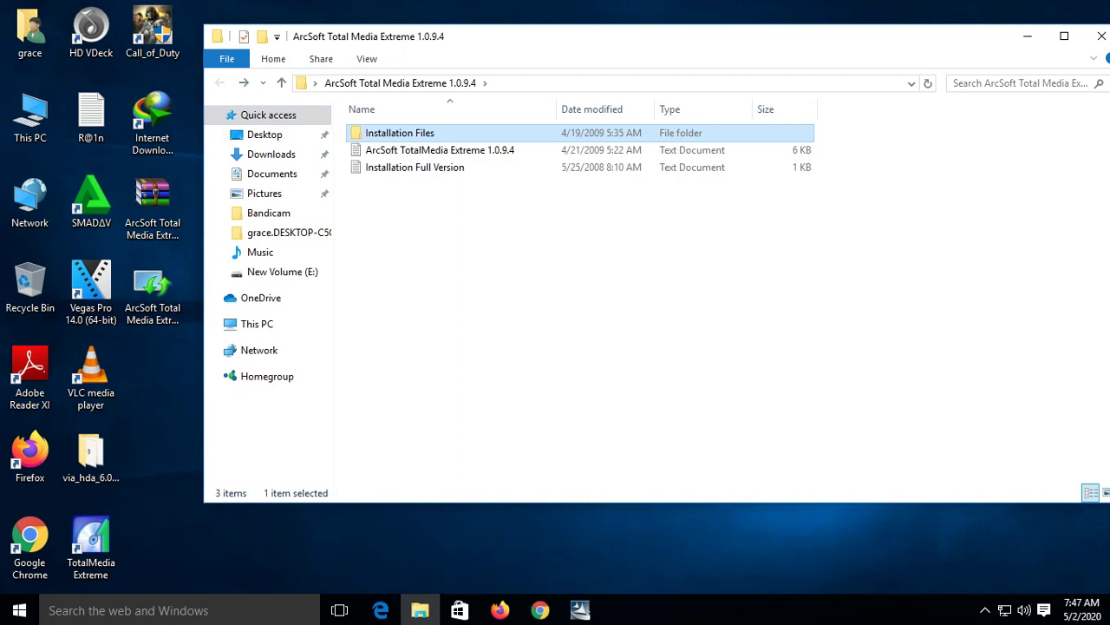
left_click(415, 166)
key("Return")
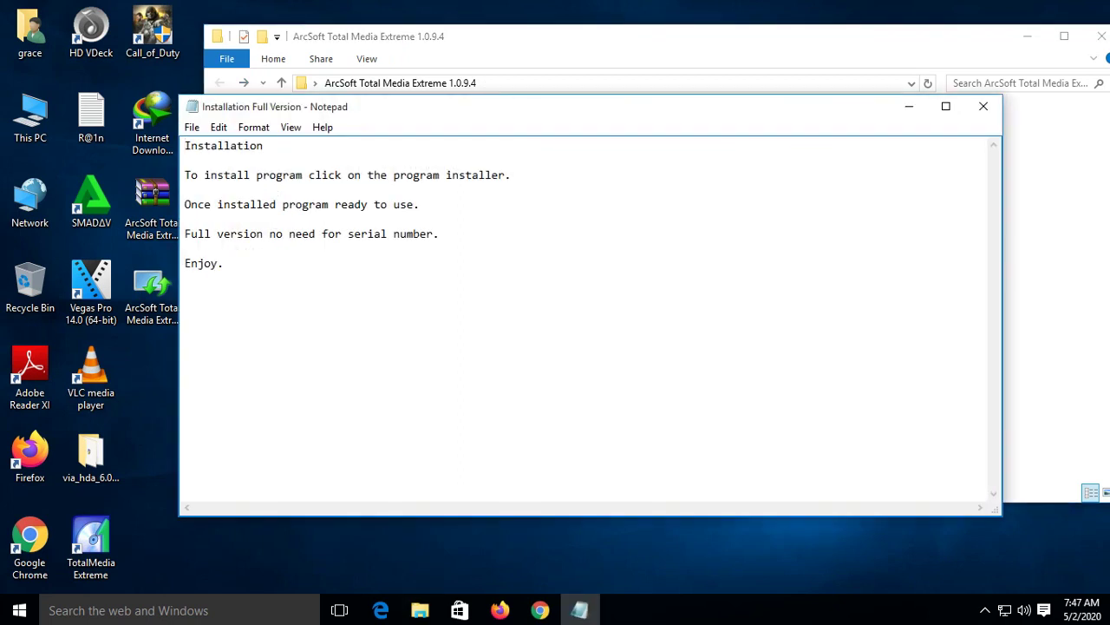
left_click_drag(186, 233, 224, 263)
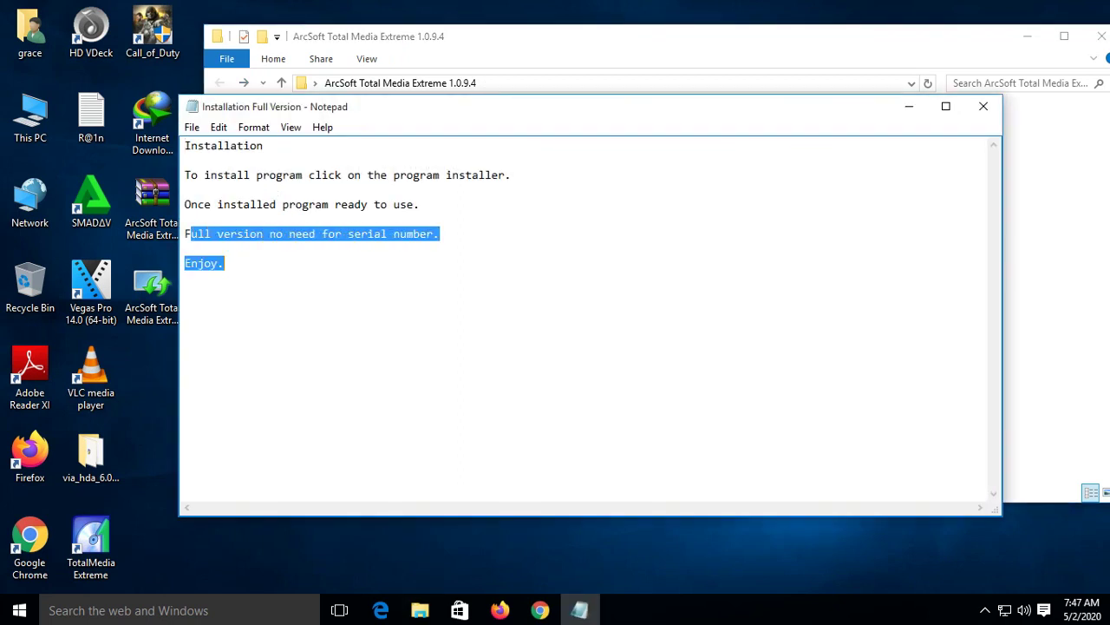
left_click(184, 247)
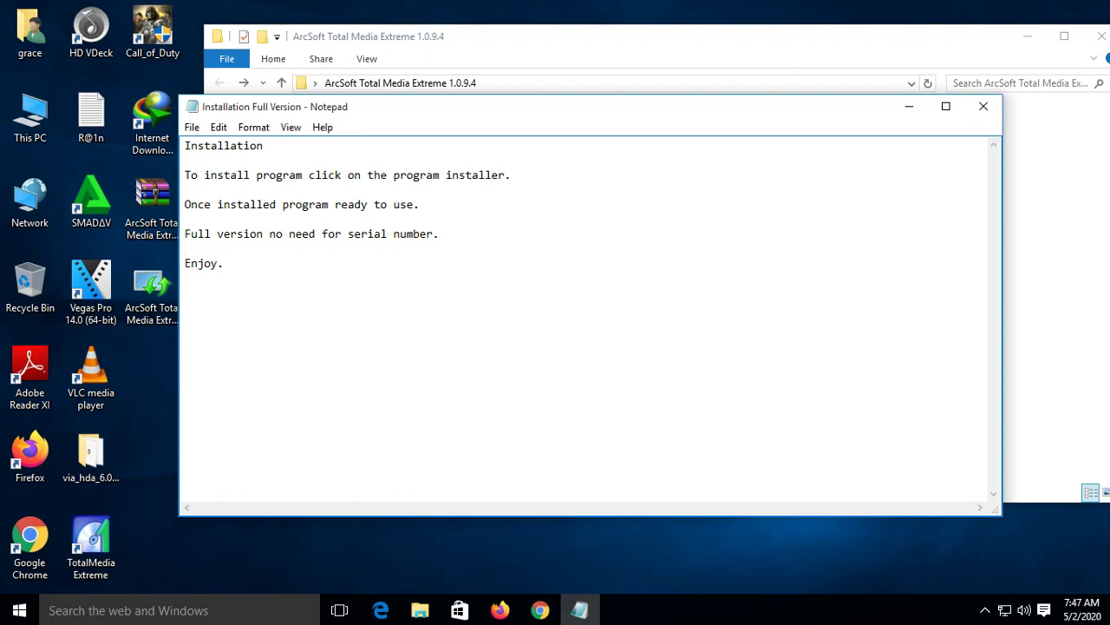
left_click(983, 106)
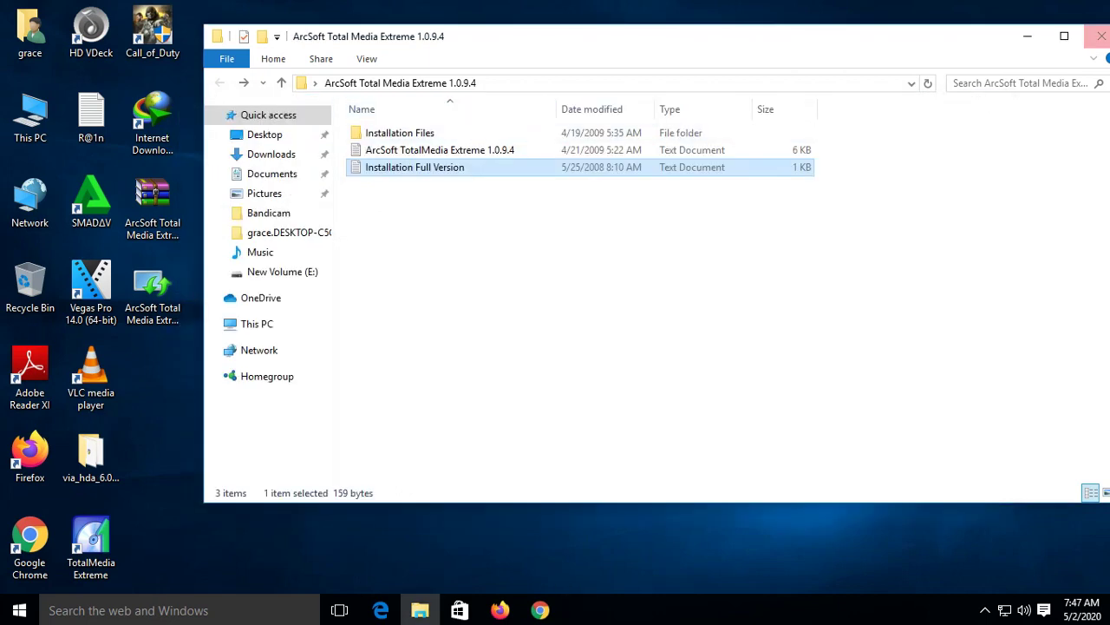
left_click(1102, 35)
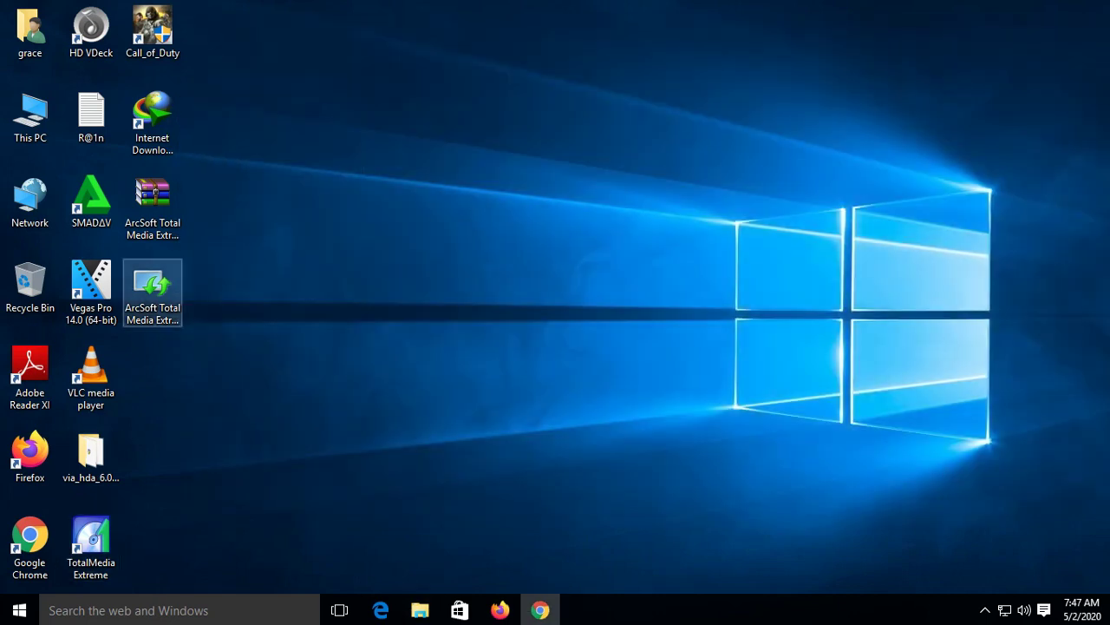
double_click(152, 284)
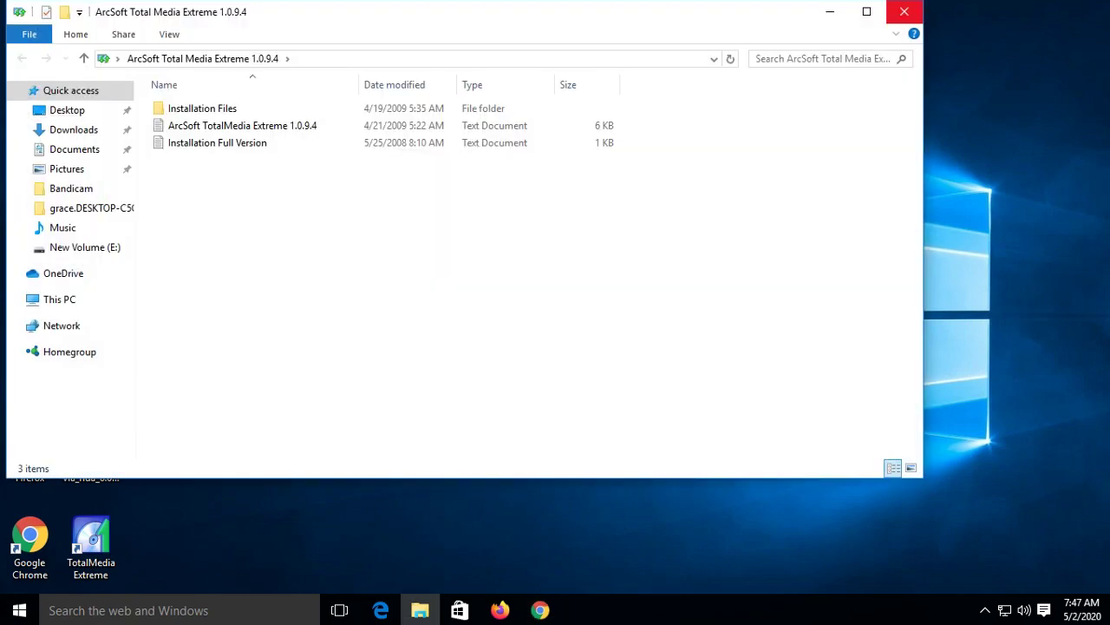
left_click(904, 11)
- Launch TotalMedia Extreme from the desktop and decline the new version download
double_click(91, 547)
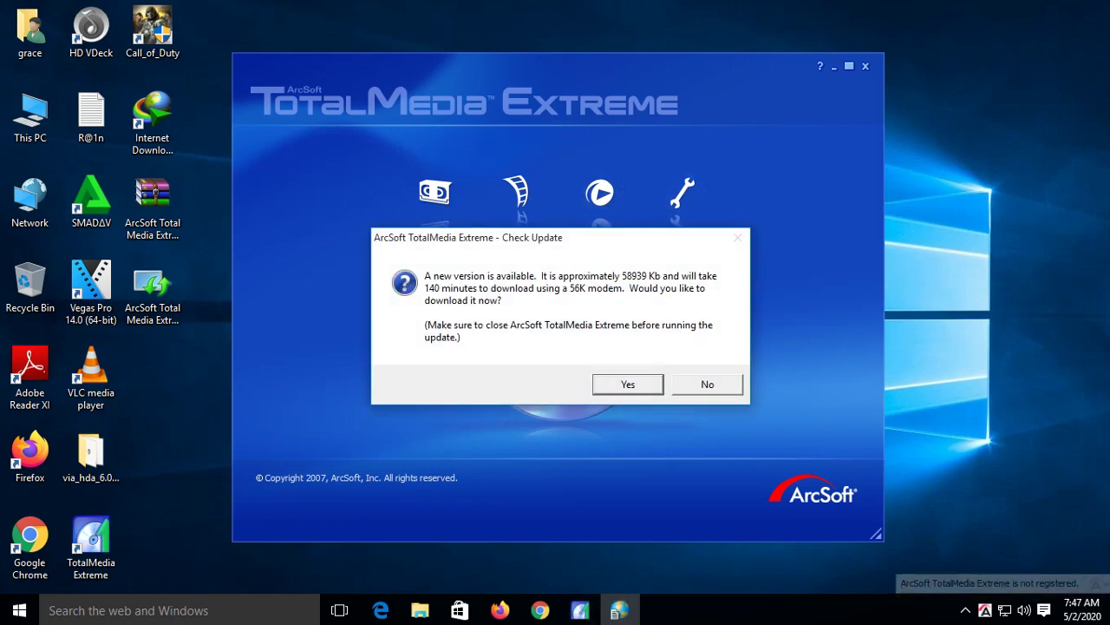
left_click(707, 383)
- Look through the launcher's Create Disc, Play Video and Utilities categories and their entries
mouse_move(435, 191)
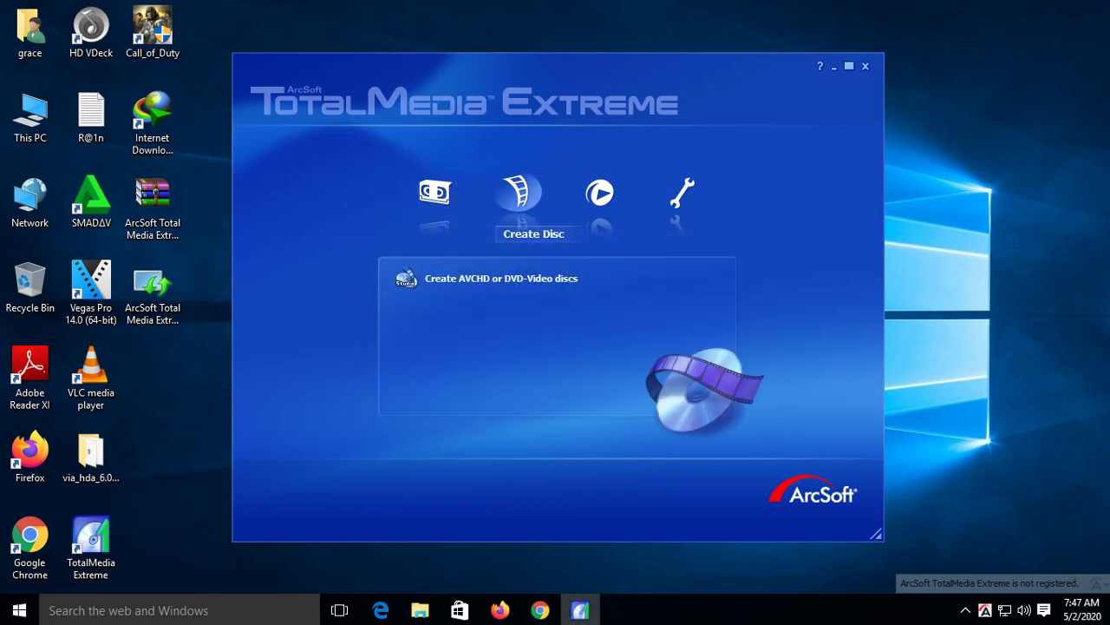
left_click(600, 192)
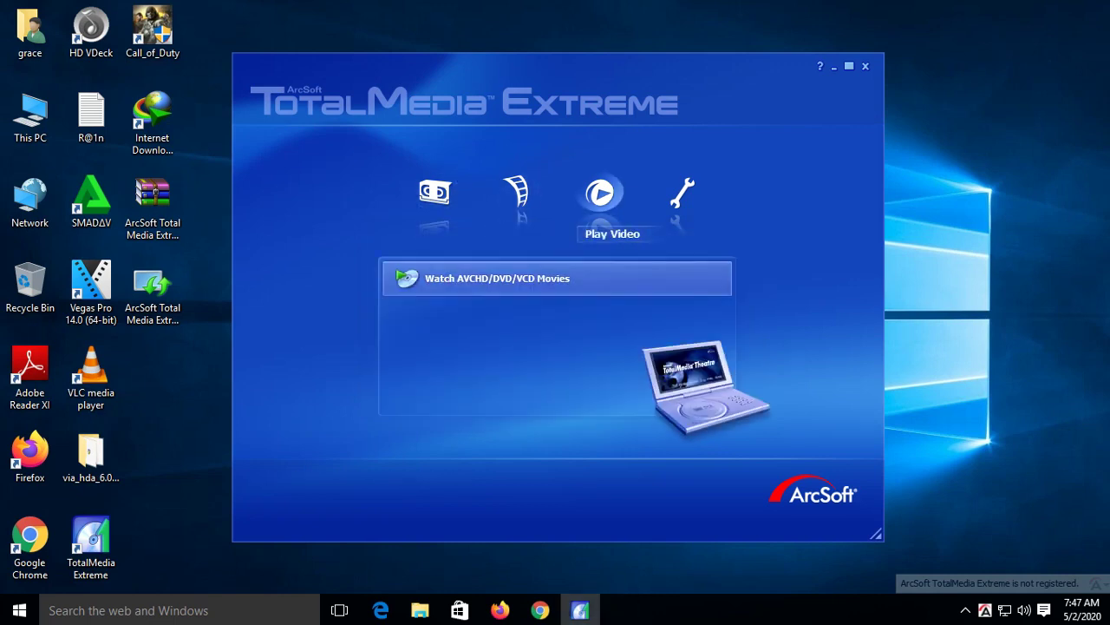
key("Right")
key("Down")
key("Up")
key("Down")
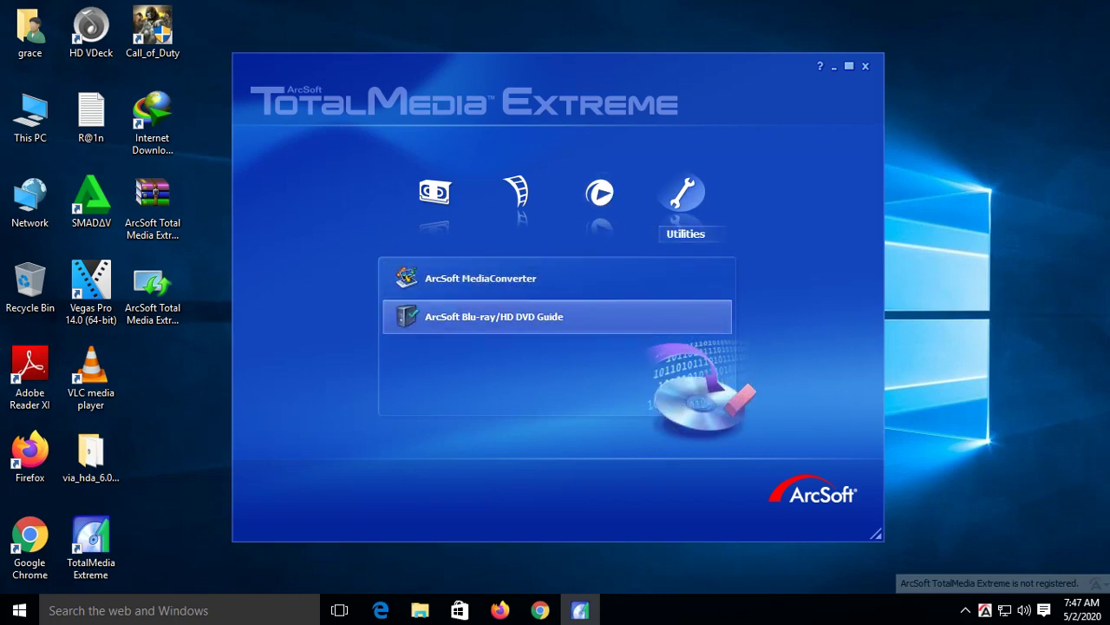
key("Right")
key("Right")
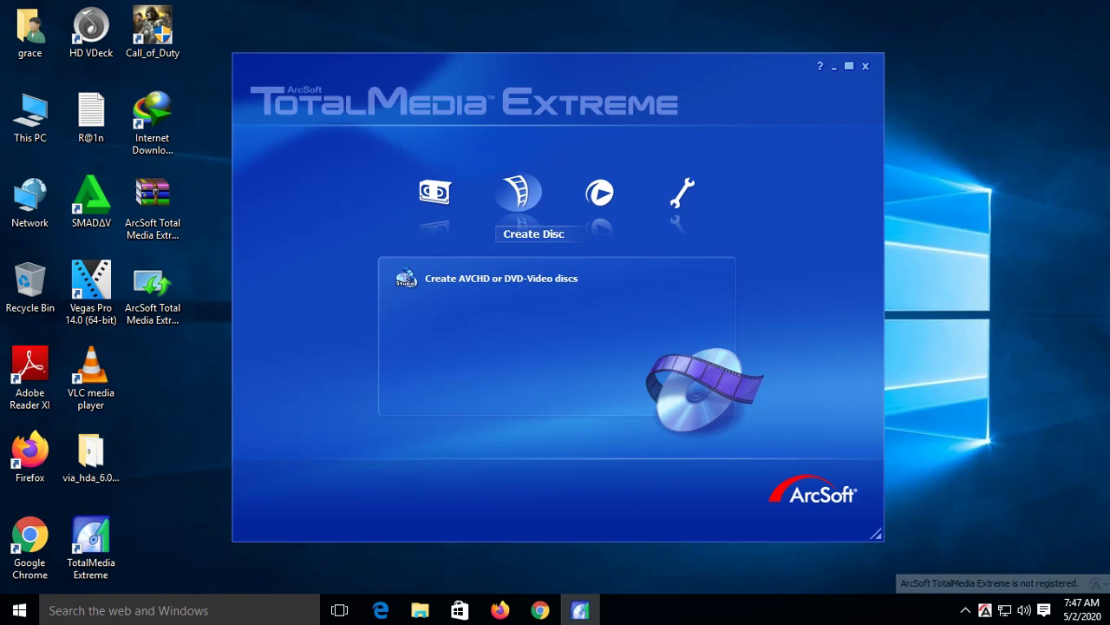
- Open the workspace for creating AVCHD or DVD-Video discs and exit the program
key("Return")
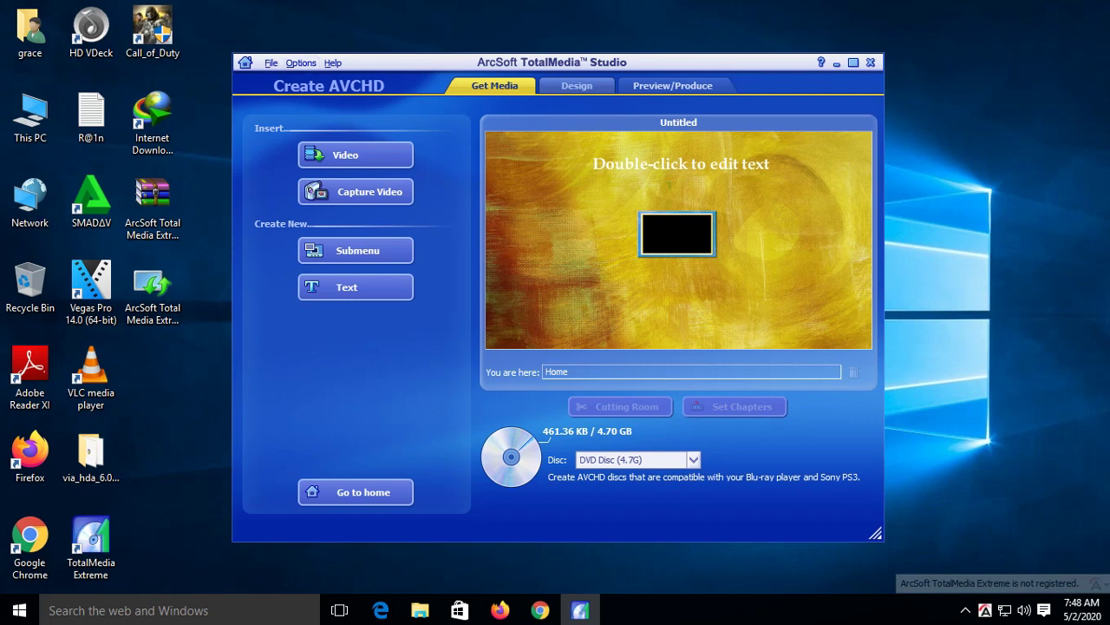
left_click(271, 63)
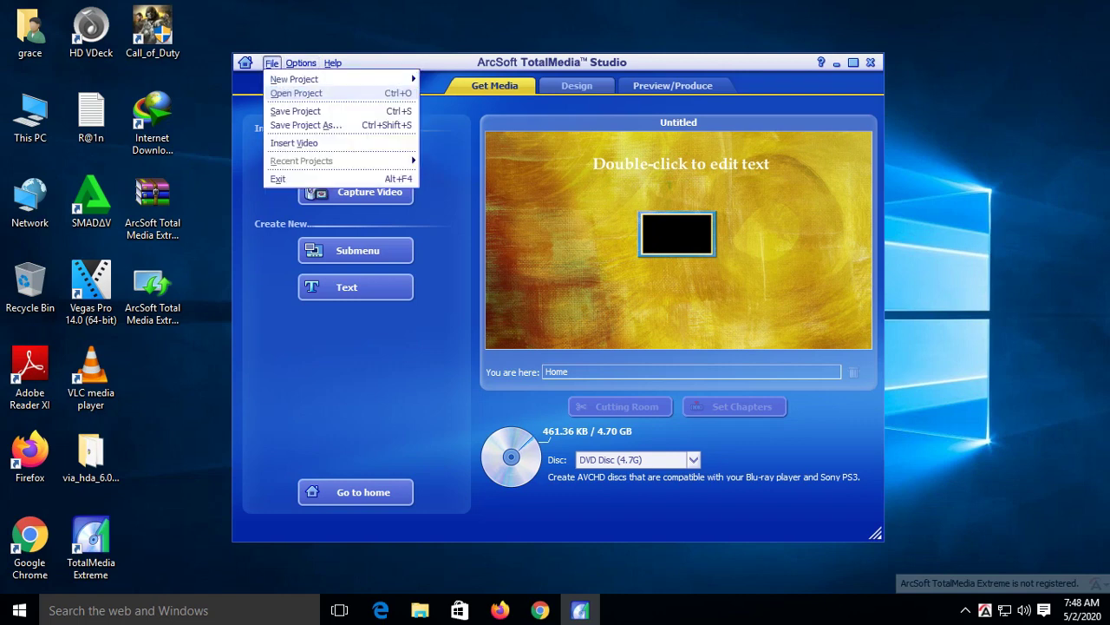
left_click(278, 179)
right_click(438, 158)
left_click(482, 207)
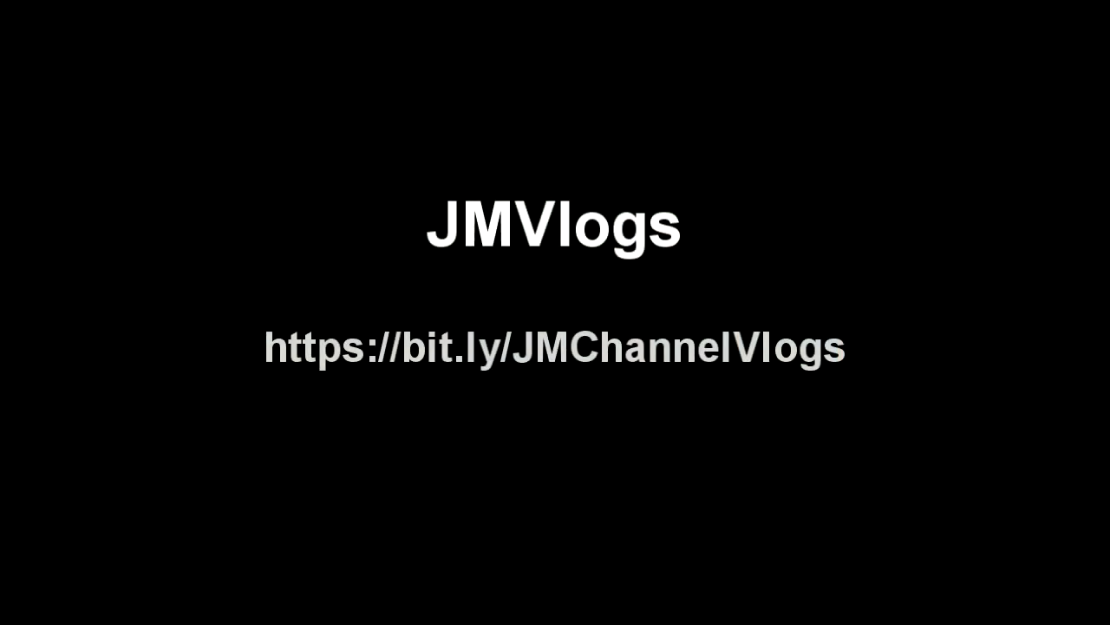